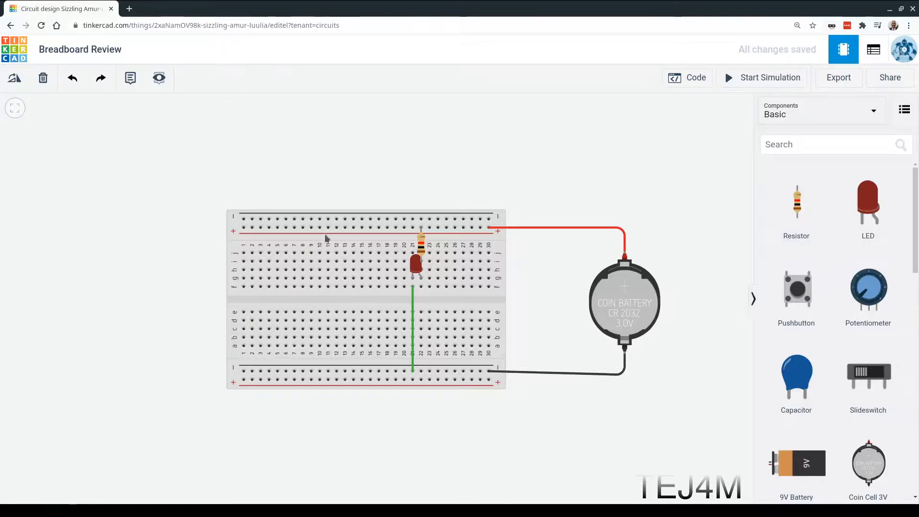
Run the simulation of the breadboard circuit with the red LED and stop it.
click(780, 79)
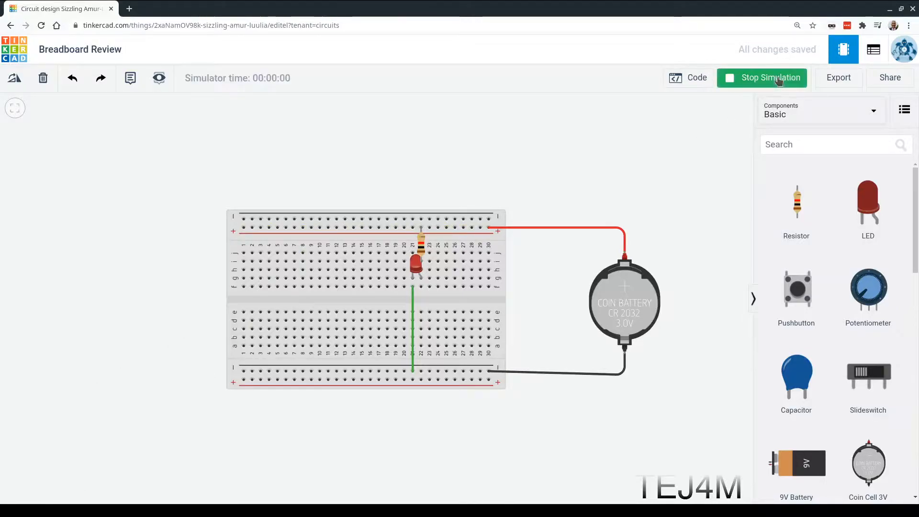
click(779, 81)
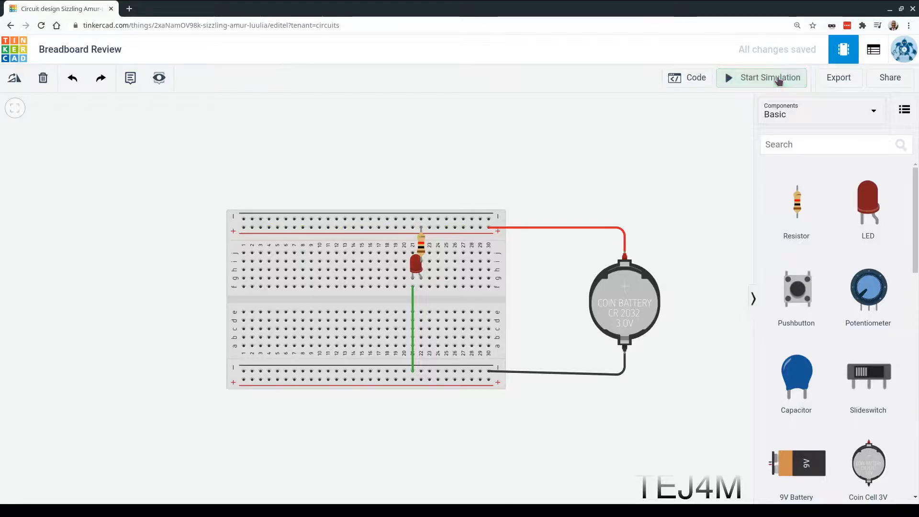
Change the LED's color to orange and test the circuit with a short simulation.
click(415, 271)
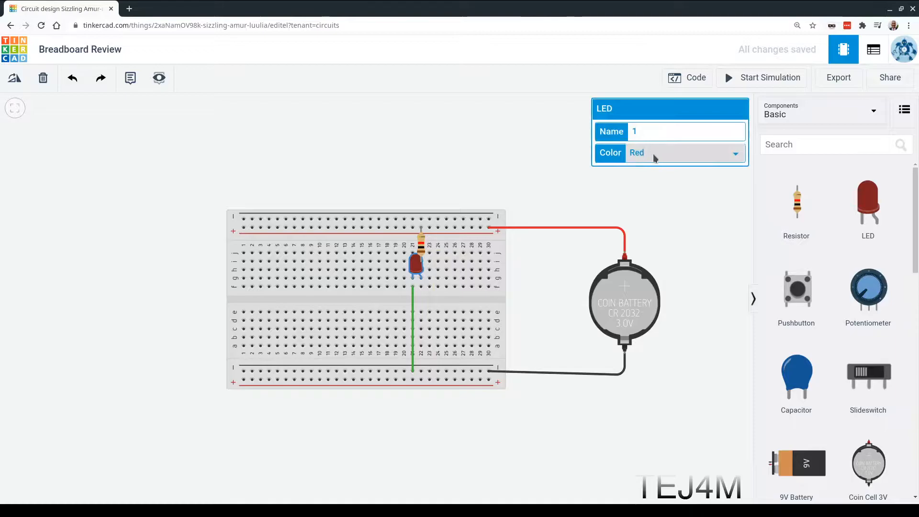
click(649, 187)
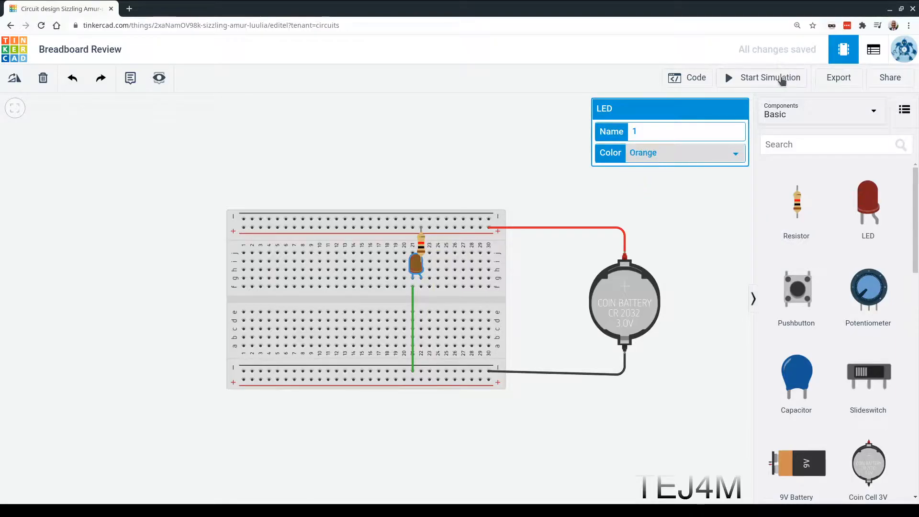
click(780, 78)
click(780, 78)
Set the LED's color to blue and check it with a short simulation run.
click(641, 203)
click(743, 79)
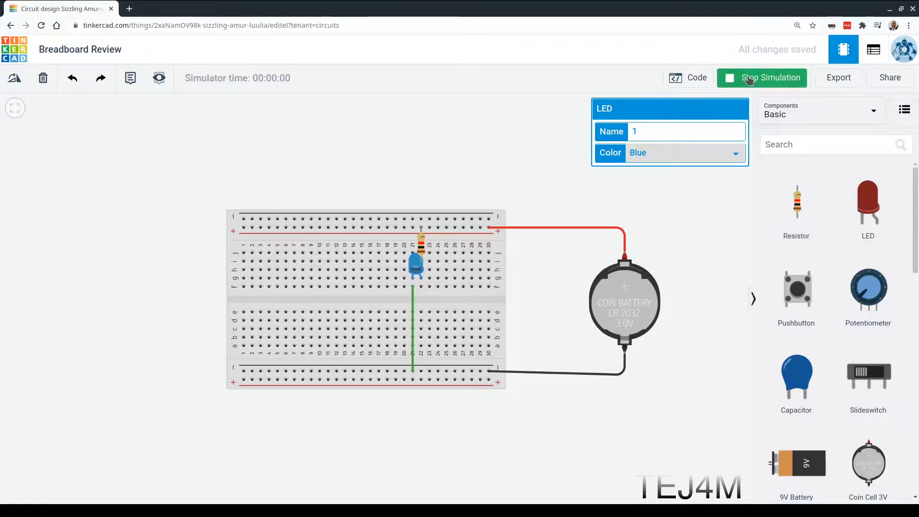
click(744, 79)
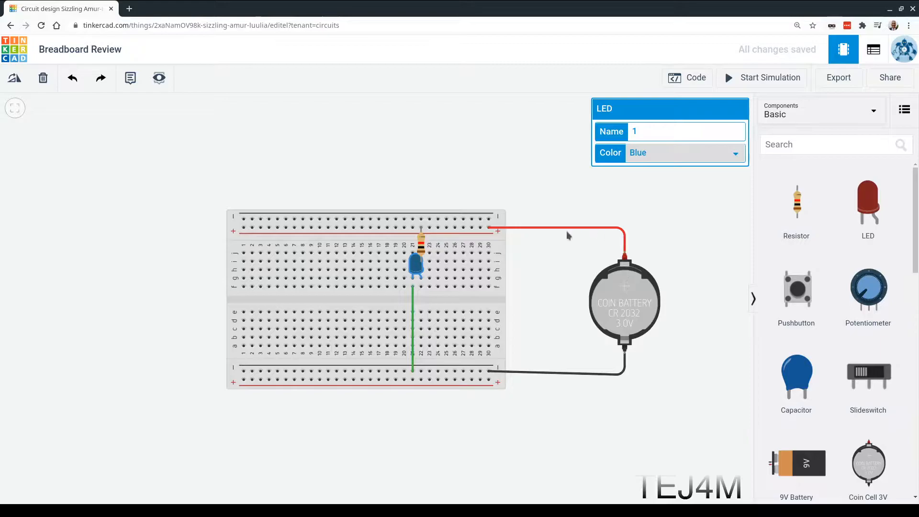
Delete the green wire that connects hole f21 to the lower negative rail.
click(414, 344)
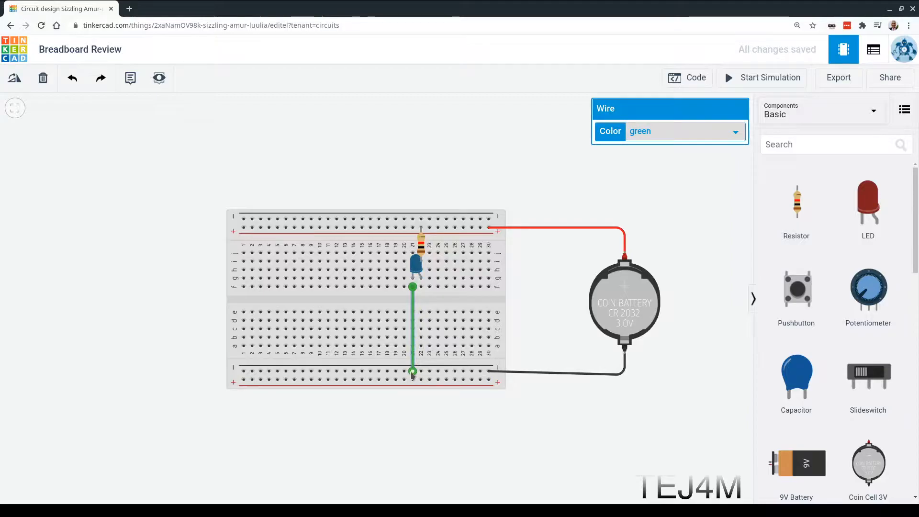
drag(412, 371, 312, 341)
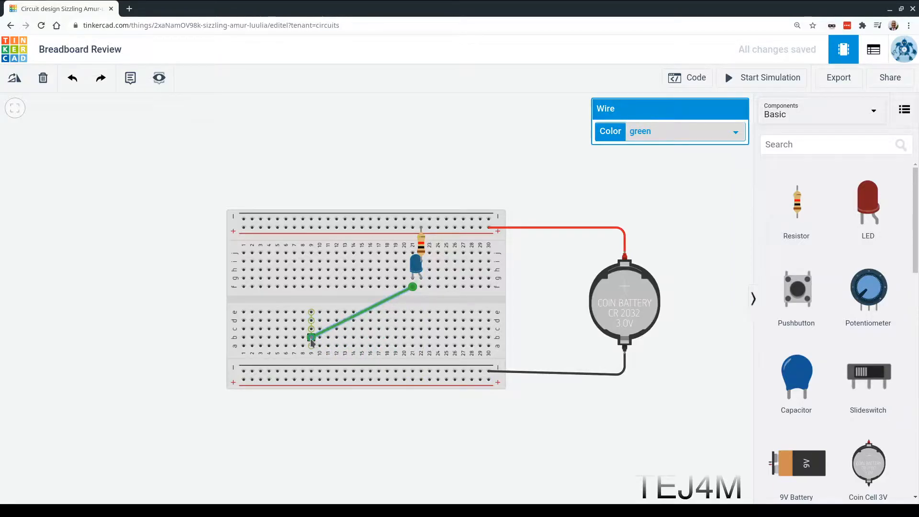
drag(312, 340, 413, 371)
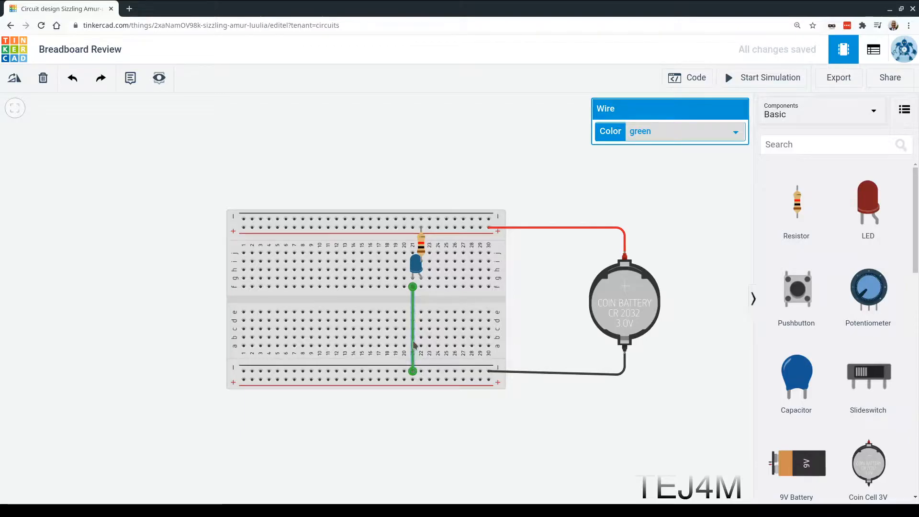
key(Delete)
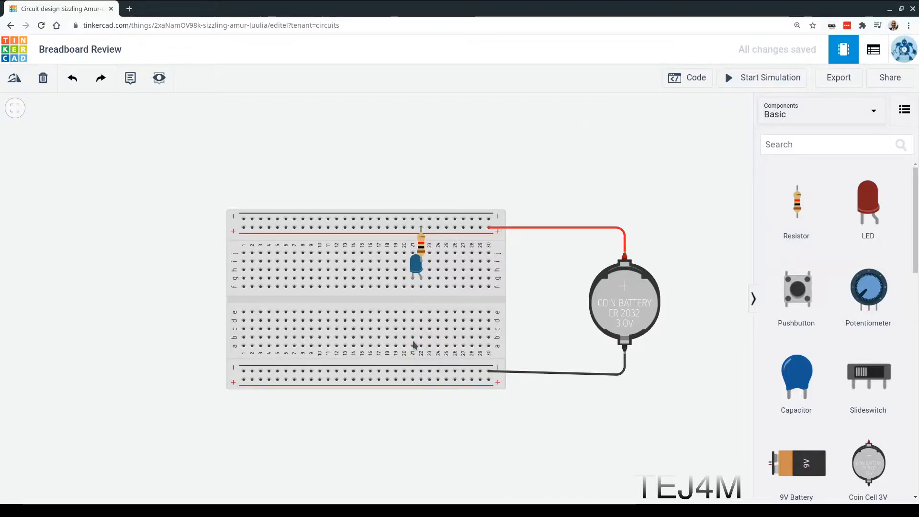
Place a slideswitch in the lower half of the breadboard across columns 21 to 23.
drag(869, 376, 422, 334)
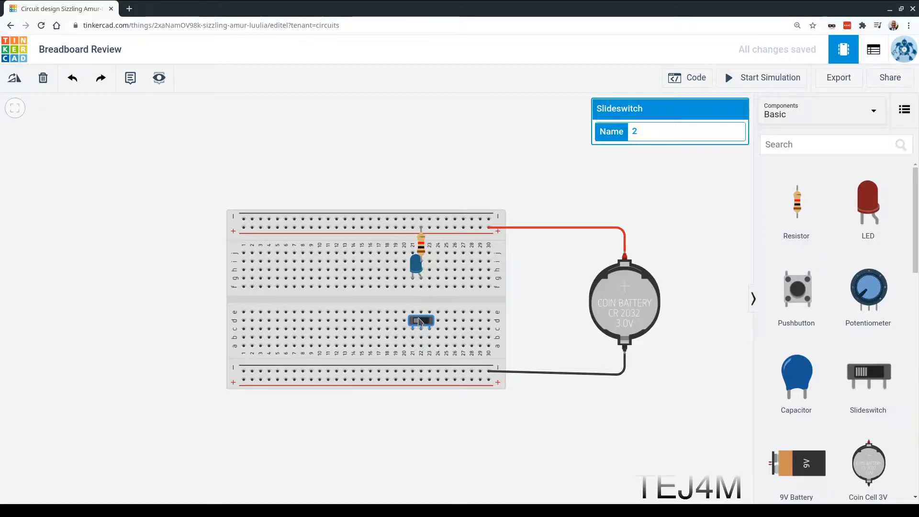
drag(421, 321, 412, 324)
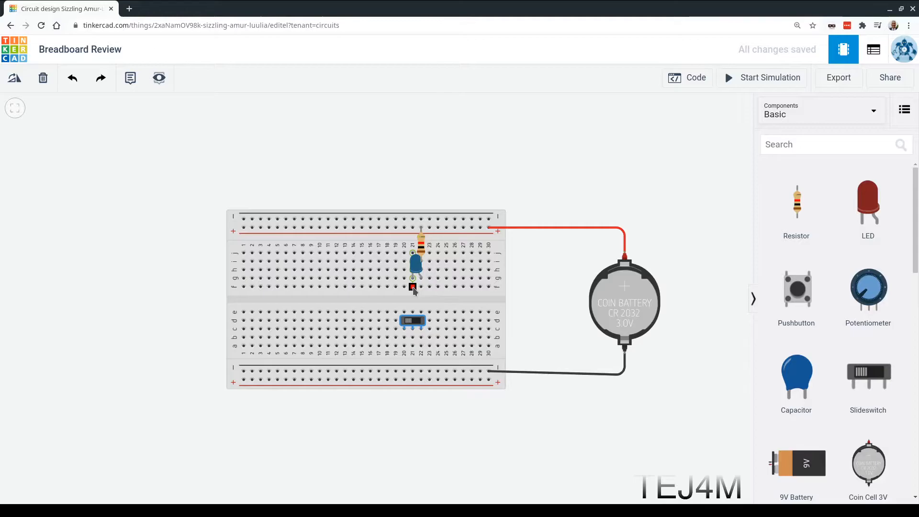
drag(412, 323, 420, 325)
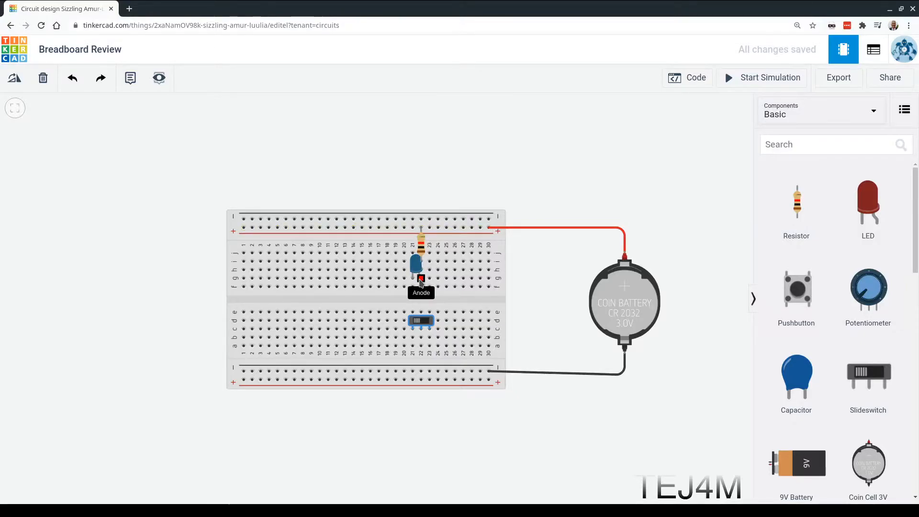
Wire f21 to e21 across the center gap, and wire the slideswitch's common column from b22 to the lower negative rail.
click(413, 286)
click(412, 312)
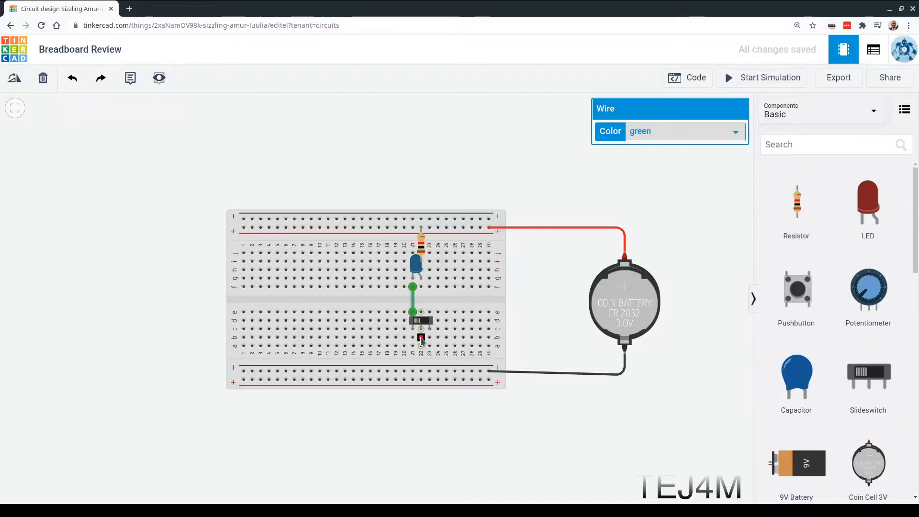
click(422, 338)
click(422, 371)
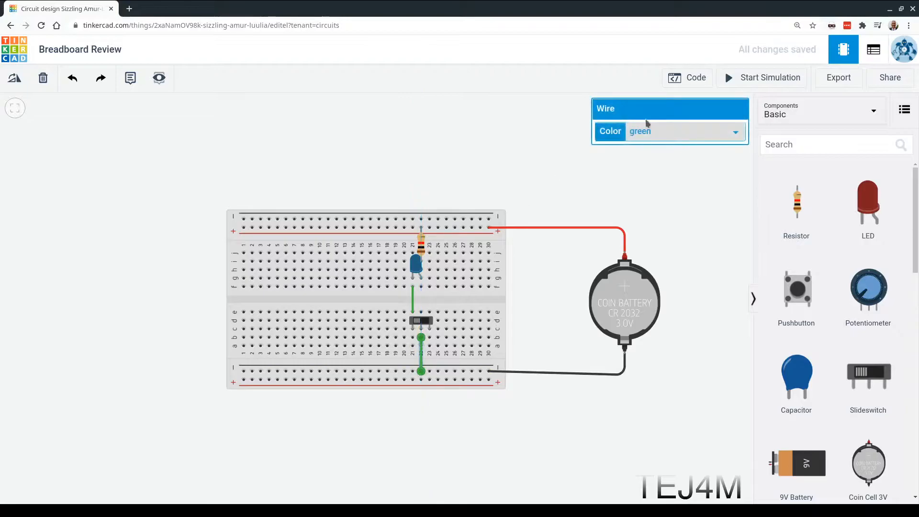
Simulate the circuit, toggle the slideswitch back and forth to test the blue LED, and stop the simulation.
click(739, 78)
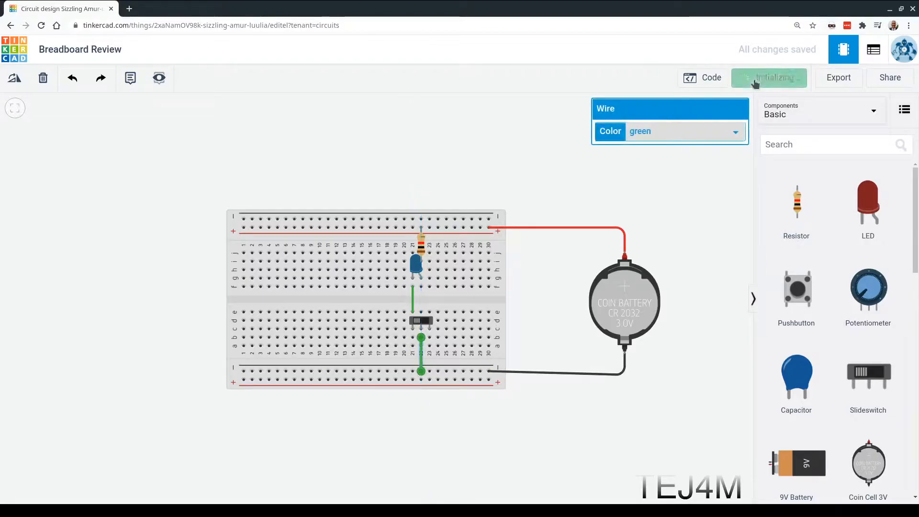
click(426, 326)
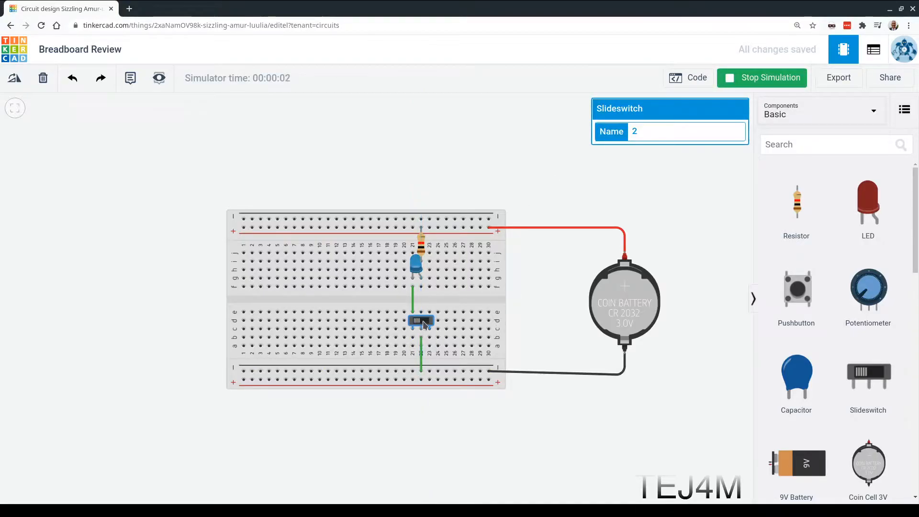
click(425, 325)
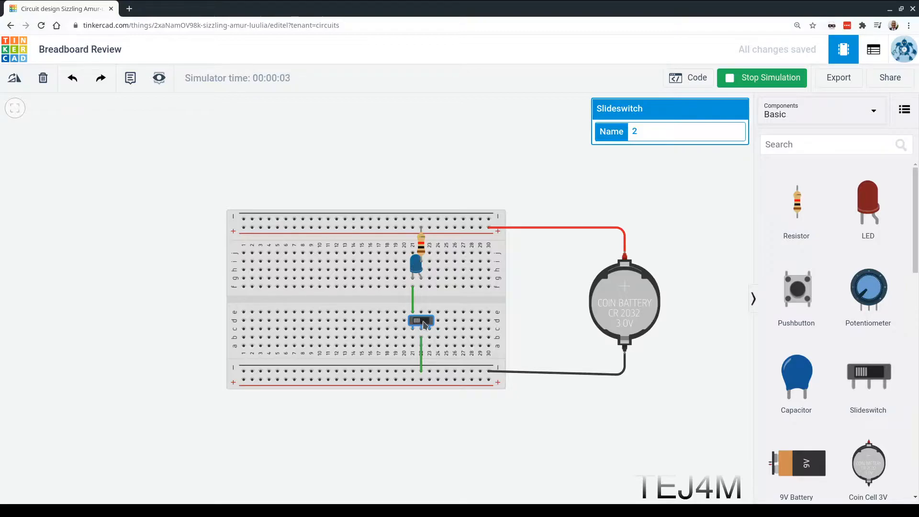
click(771, 80)
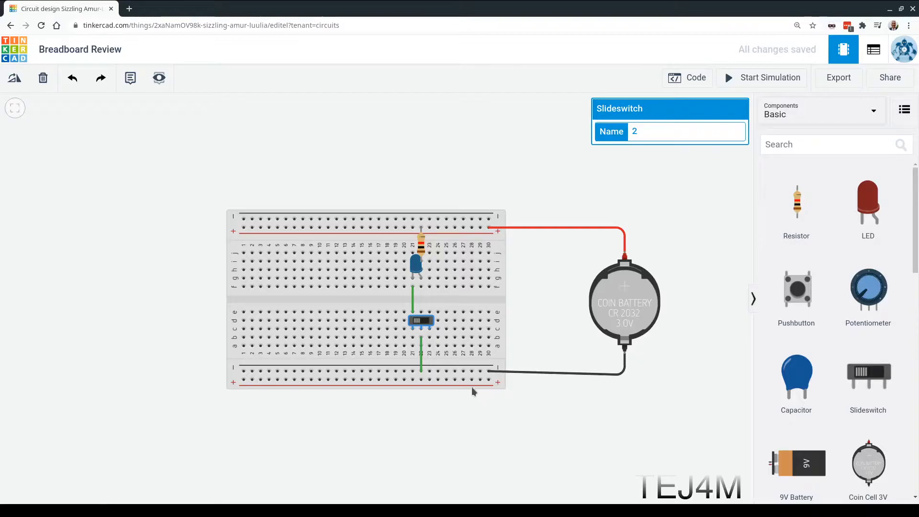
Add a red LED in columns 23 and 24 beside the blue one, with a 1 kΩ resistor from column 24 to the upper positive rail.
click(421, 330)
click(421, 374)
drag(867, 206, 436, 280)
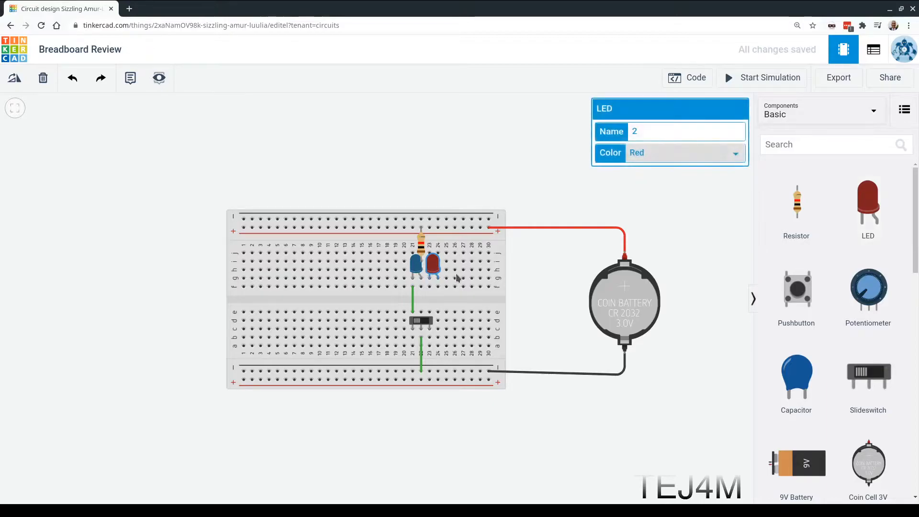
drag(806, 220, 441, 249)
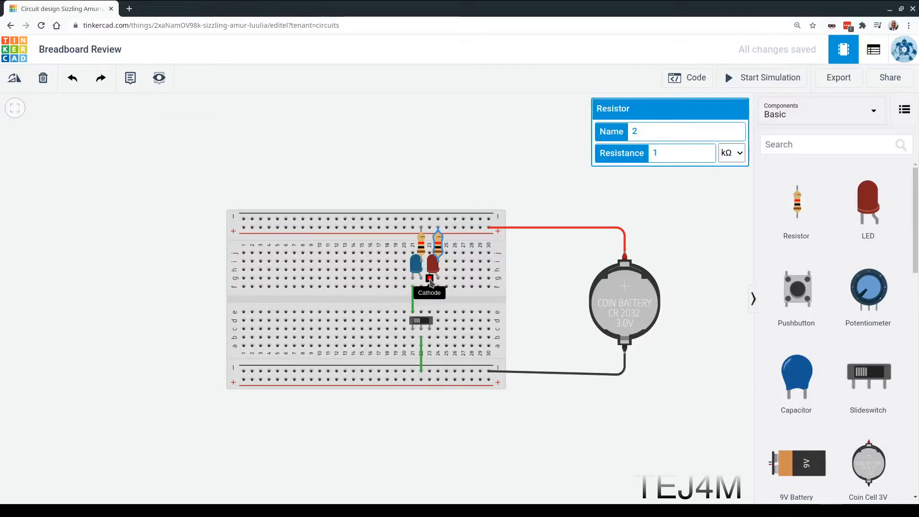
Wire the red LED's cathode column to the slideswitch's free terminal, from f23 to e23.
click(430, 280)
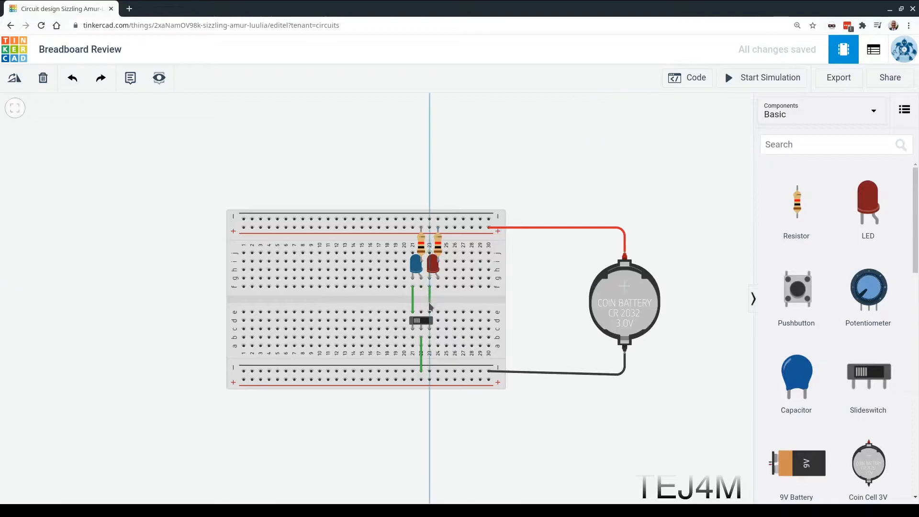
click(429, 312)
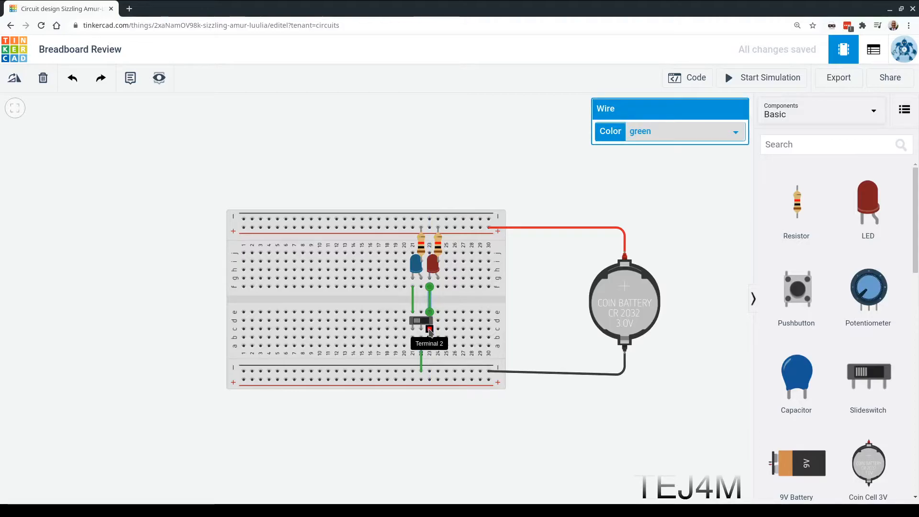
Simulate the circuit and toggle the slideswitch repeatedly to test switching between the blue and red LEDs.
click(785, 81)
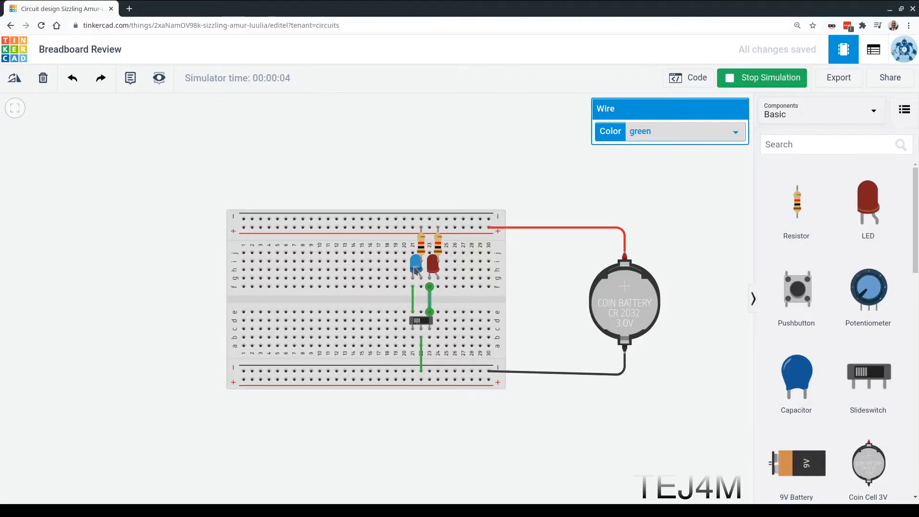
click(417, 326)
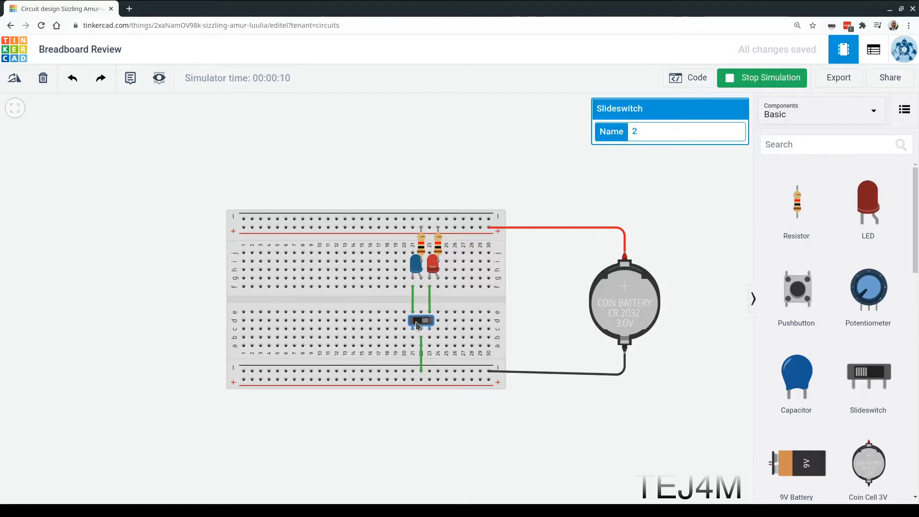
click(426, 324)
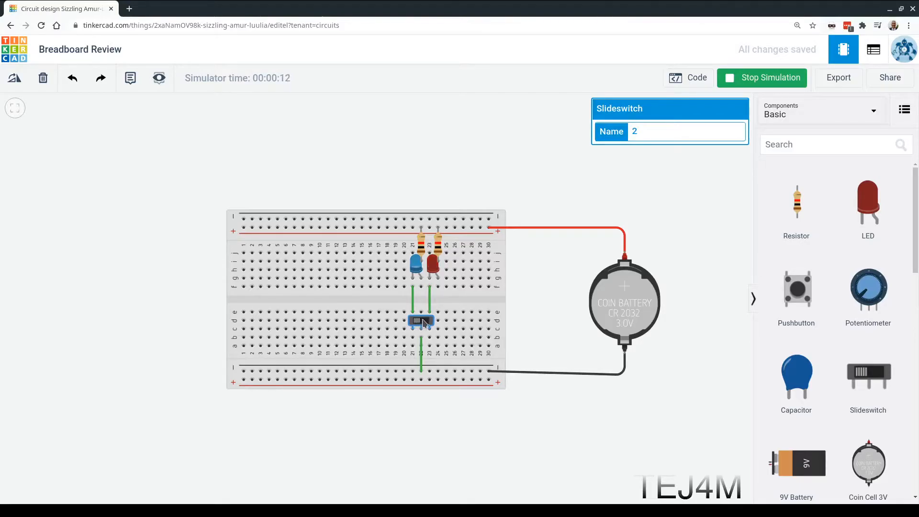
click(423, 320)
click(423, 320)
Place a pushbutton across the center gap at columns 5 and 7, and add a 1 kΩ resistor from the upper positive rail to column 7.
drag(799, 293, 288, 300)
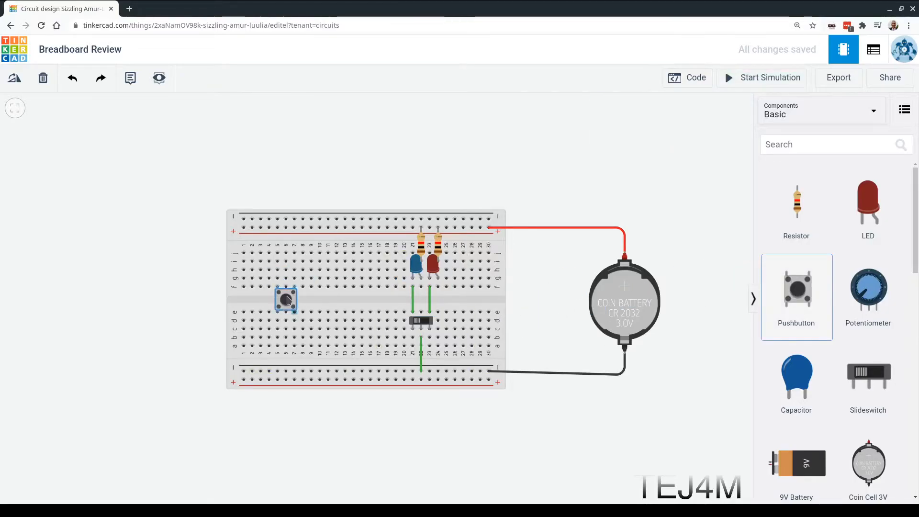
click(287, 298)
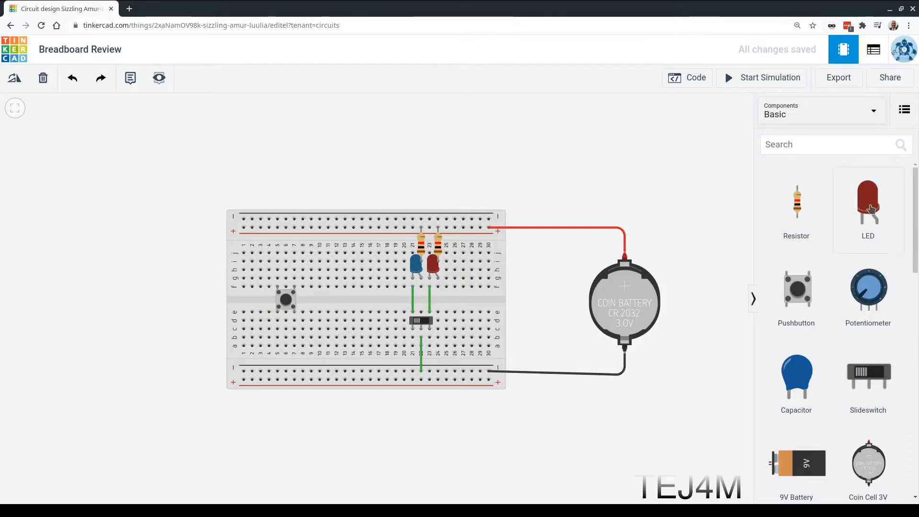
drag(868, 207, 697, 206)
key(Escape)
drag(798, 208, 293, 248)
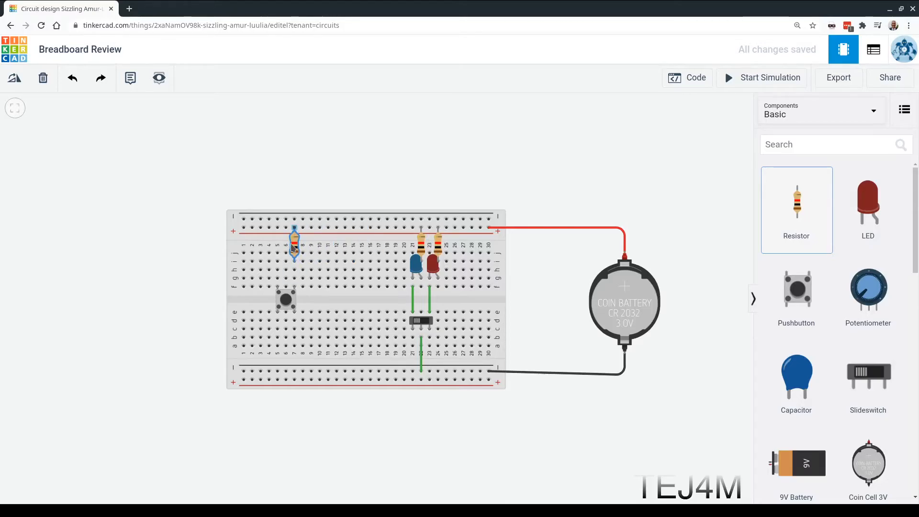
click(293, 245)
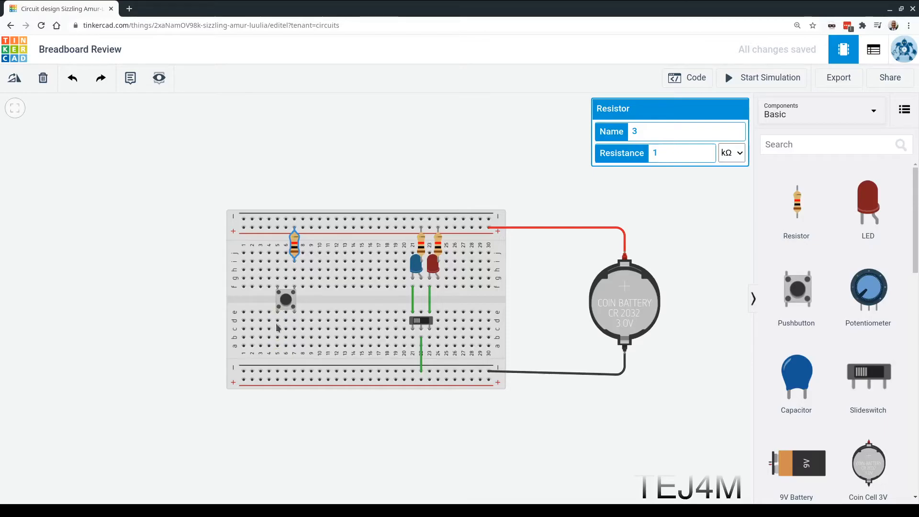
Add a red LED in columns 4 and 5 below the pushbutton and wire its cathode from a4 to the lower negative rail.
drag(859, 207, 273, 328)
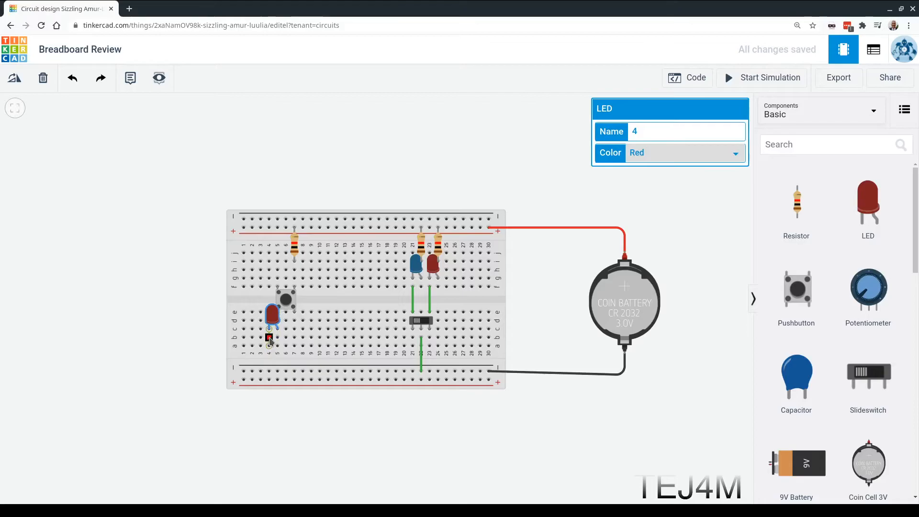
click(269, 345)
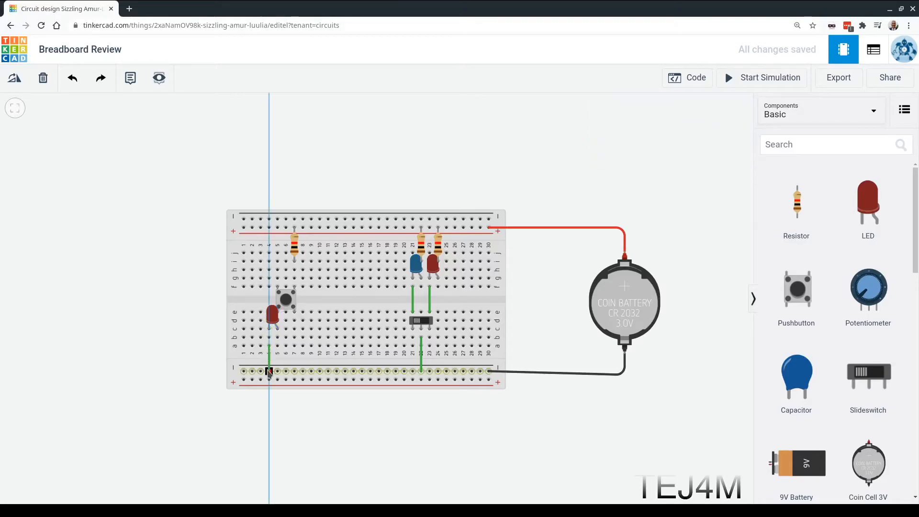
click(269, 371)
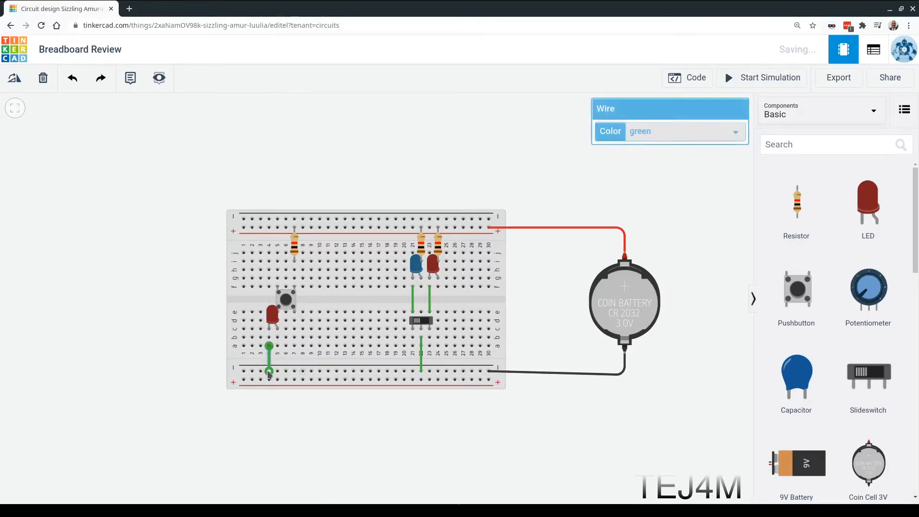
click(164, 249)
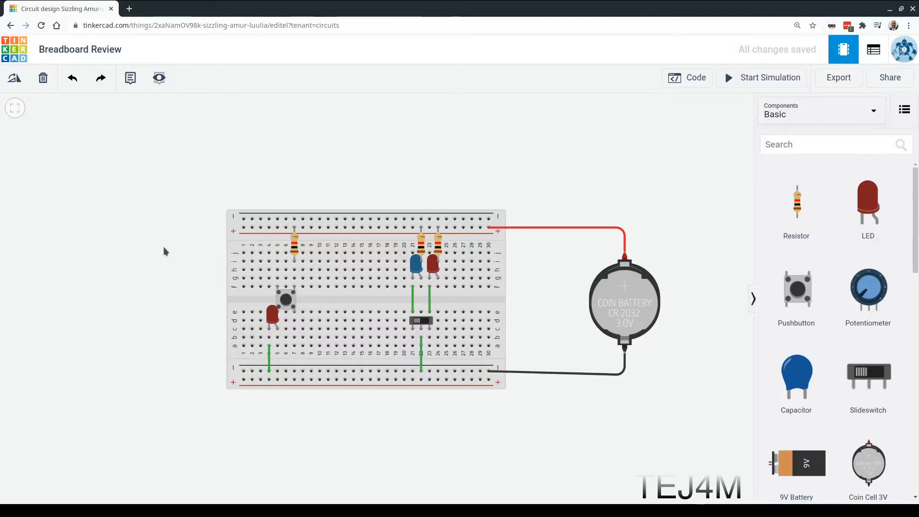
Simulate the circuit, actuate the pushbutton several times to test its LED, and stop the simulation.
click(769, 81)
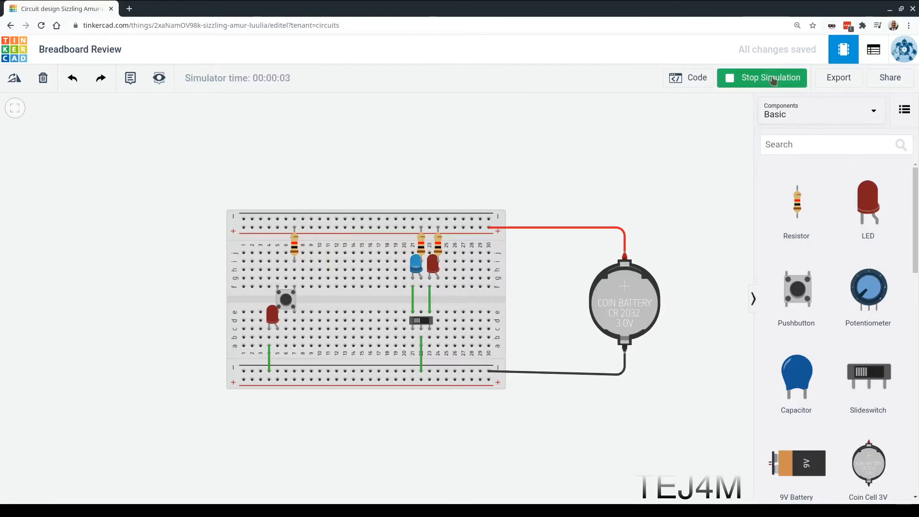
click(287, 302)
click(289, 302)
click(288, 301)
click(288, 302)
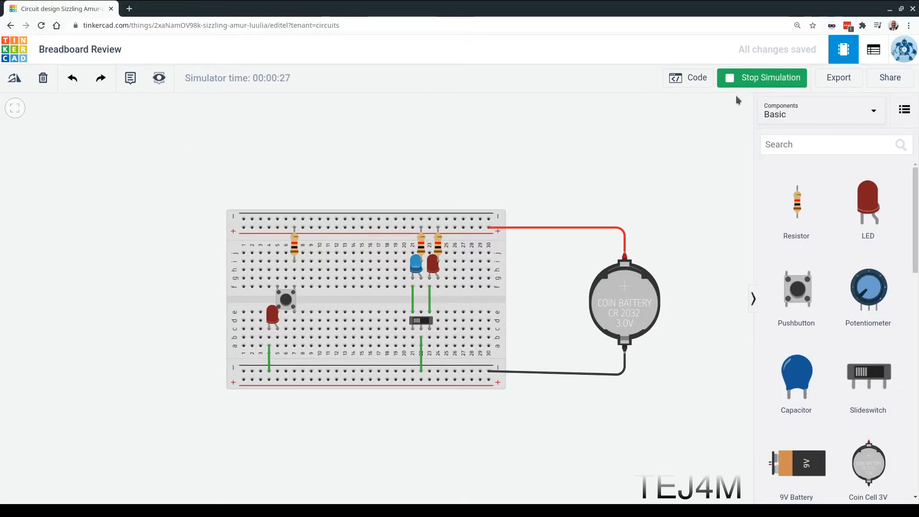
click(749, 77)
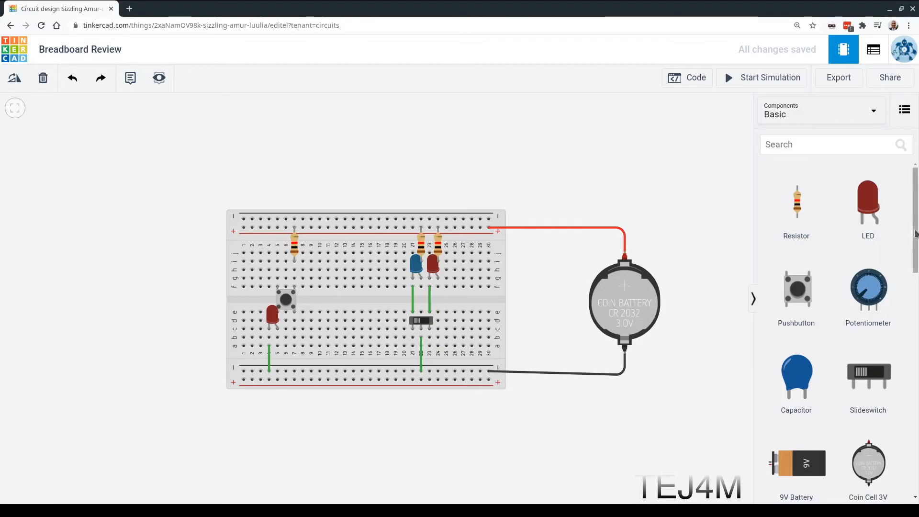
Browse the Basic component library down to the temperature sensor and multimeter.
drag(915, 233, 918, 446)
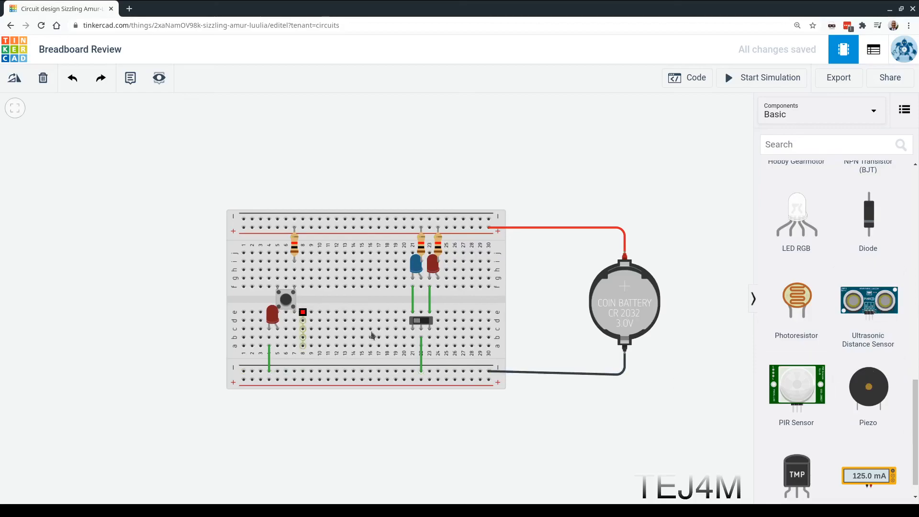
scroll(838, 415, down, 1)
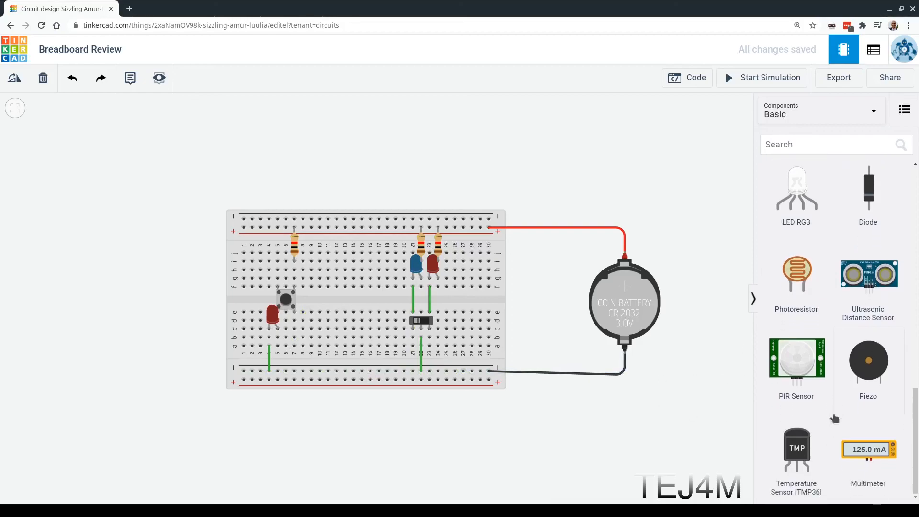